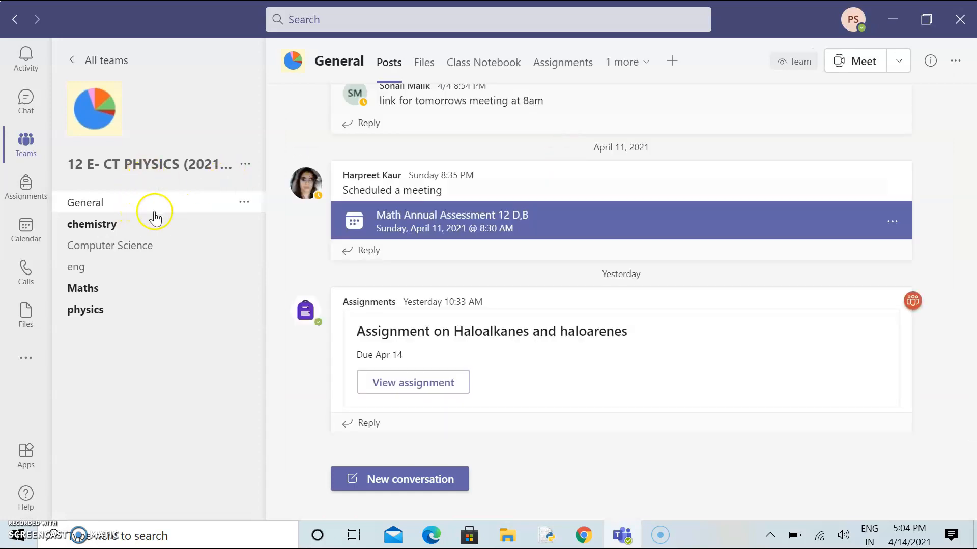
Open the General channel's Class Notebook, expand it to the full window, and open its notebook management settings.
{"action": "left_click", "coordinate": [493, 68]}
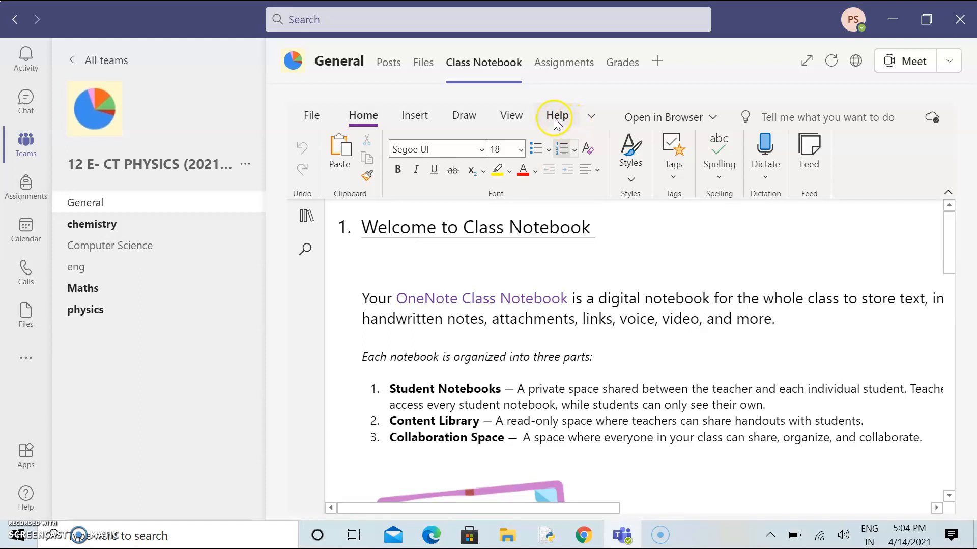
{"action": "left_click", "coordinate": [593, 119]}
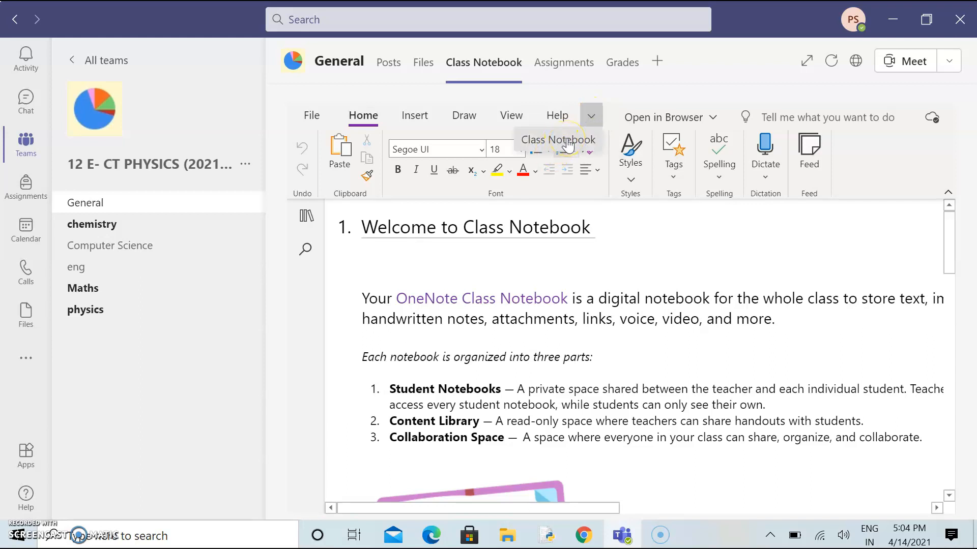
{"action": "left_click", "coordinate": [805, 63]}
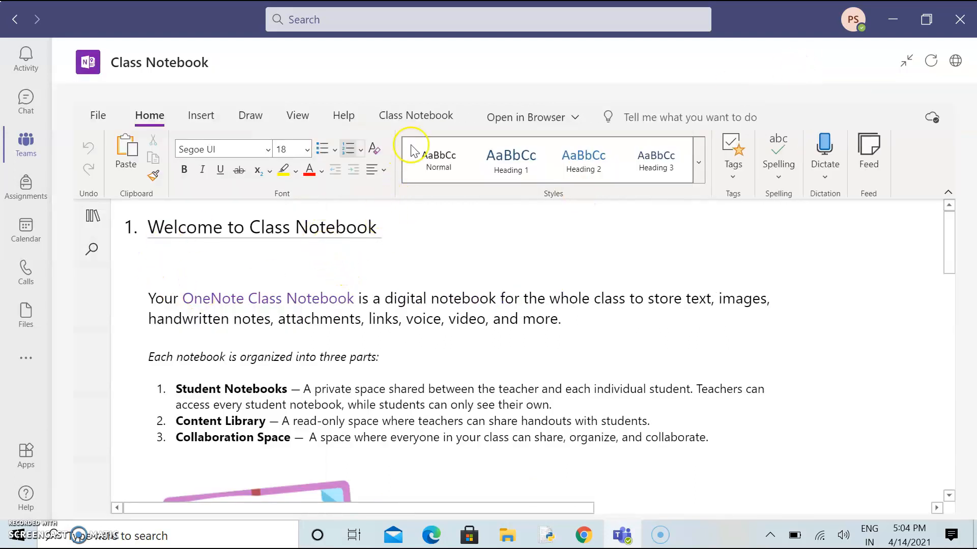
{"action": "left_click", "coordinate": [428, 117]}
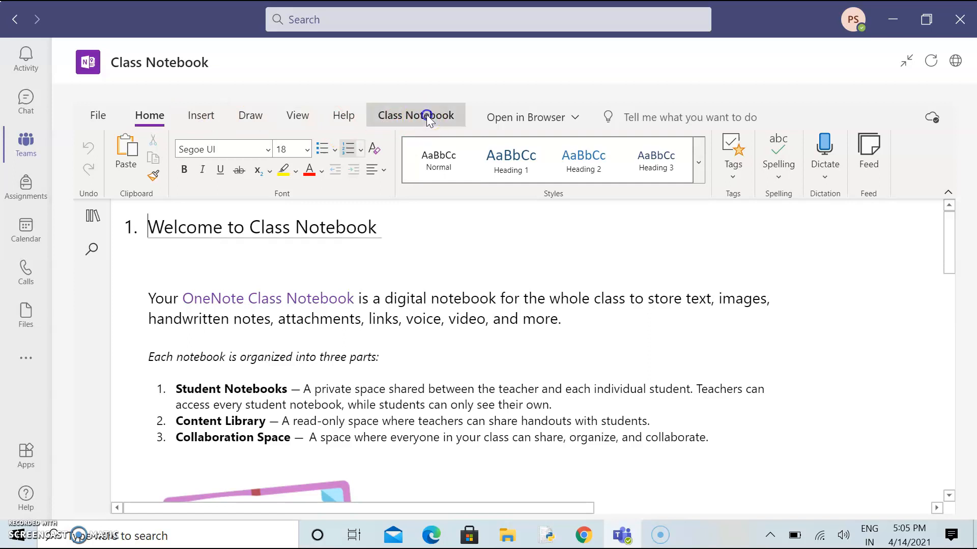
{"action": "left_click", "coordinate": [360, 171]}
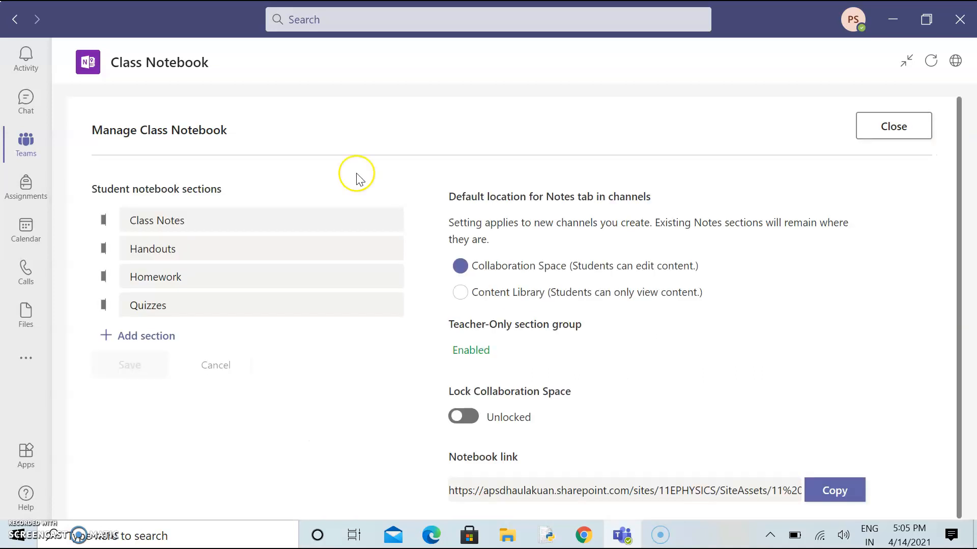
Try the Collaboration Space lock, switch it back to unlocked, and return to the General channel's normal notebook view.
{"action": "left_click", "coordinate": [477, 418]}
{"action": "left_click", "coordinate": [465, 416]}
{"action": "left_click", "coordinate": [901, 129]}
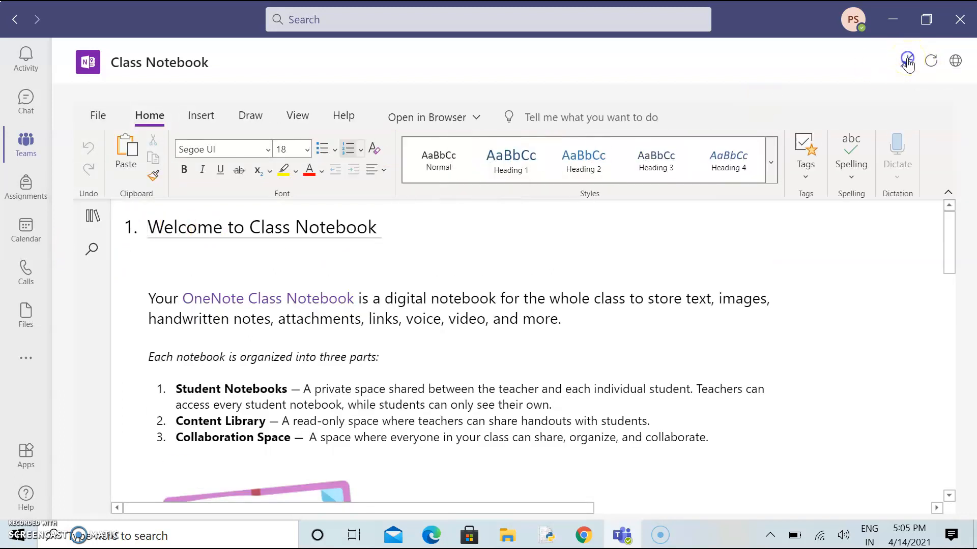
{"action": "left_click", "coordinate": [908, 63]}
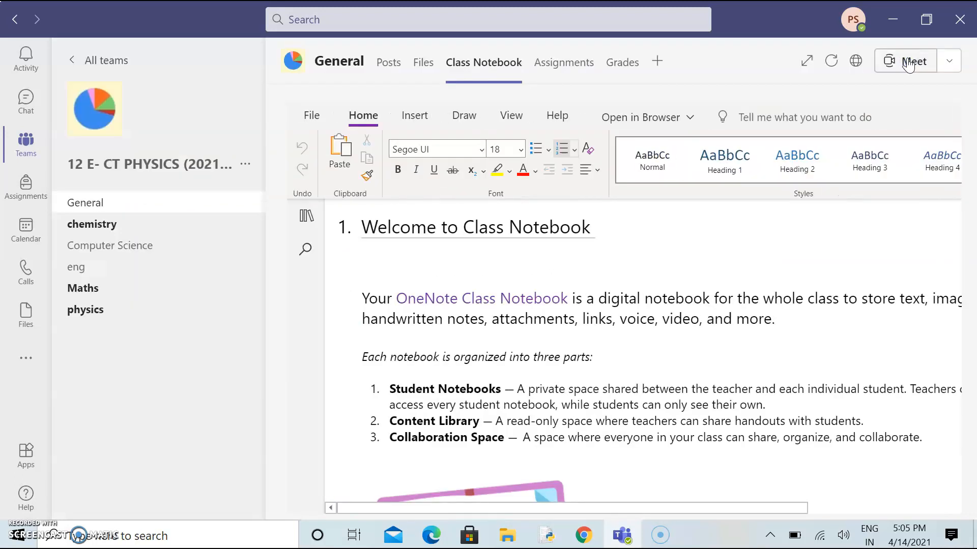
Start collaborating in the Computer Science channel's Notes and show the page navigation of its section.
{"action": "left_click", "coordinate": [115, 245]}
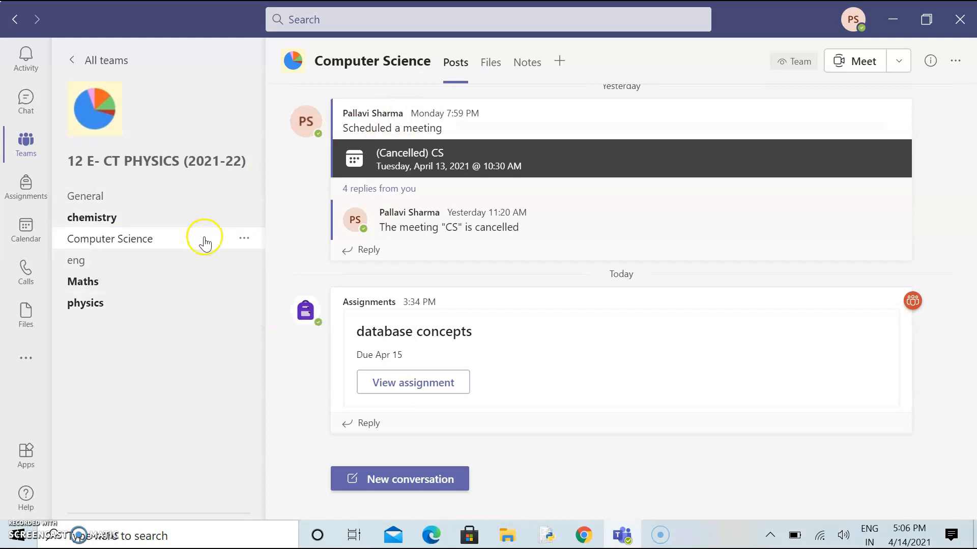
{"action": "left_click", "coordinate": [527, 63]}
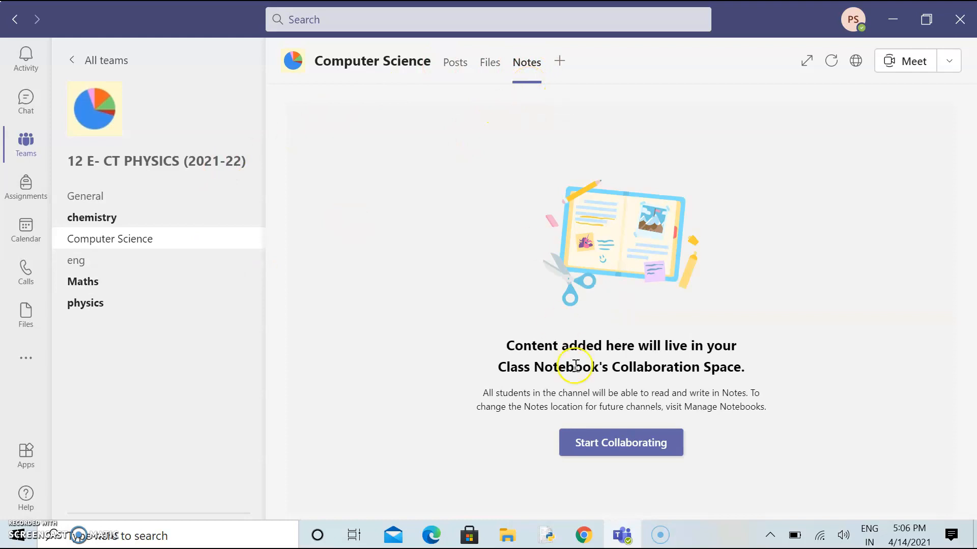
{"action": "left_click", "coordinate": [610, 442]}
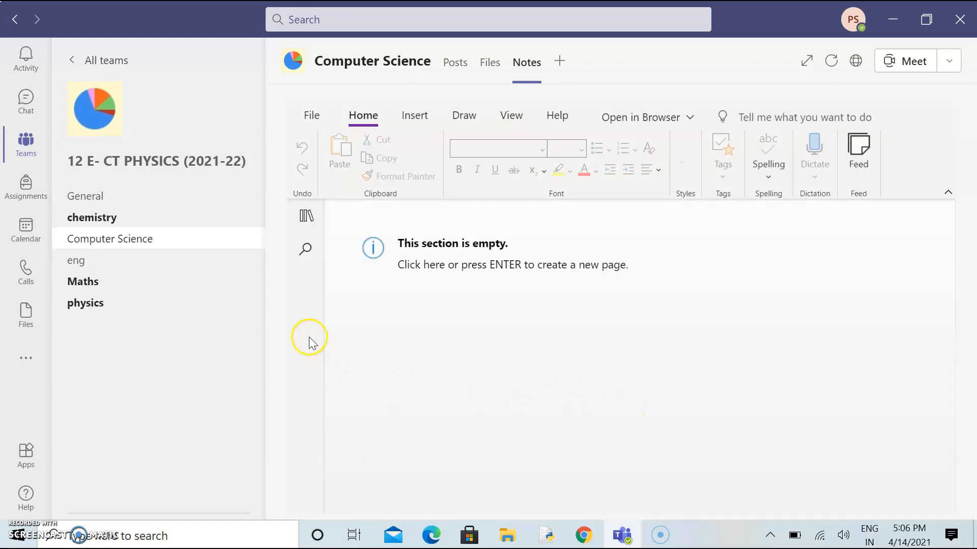
{"action": "left_click", "coordinate": [305, 217]}
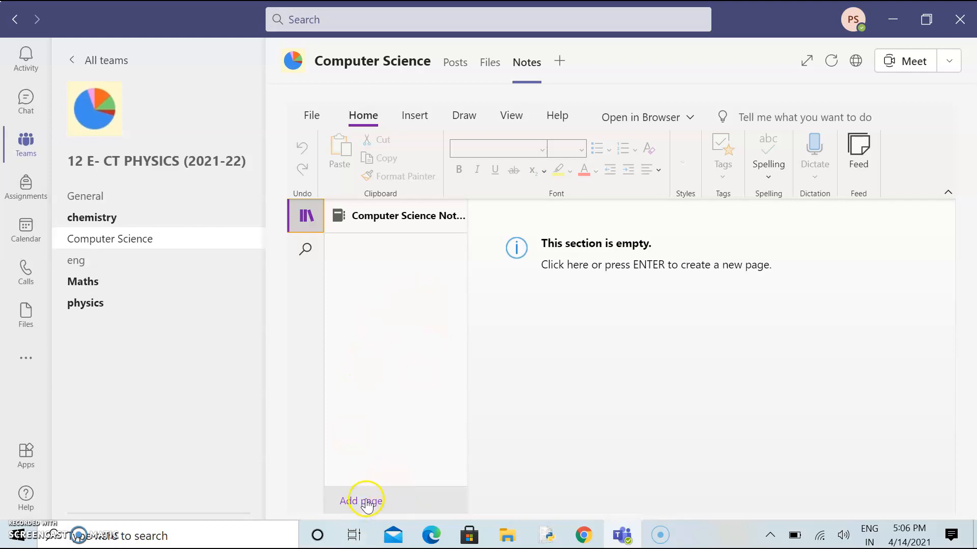
Return to the General channel's Class Notebook and expand the _Collaboration Space group to look through its sections.
{"action": "left_click", "coordinate": [91, 198]}
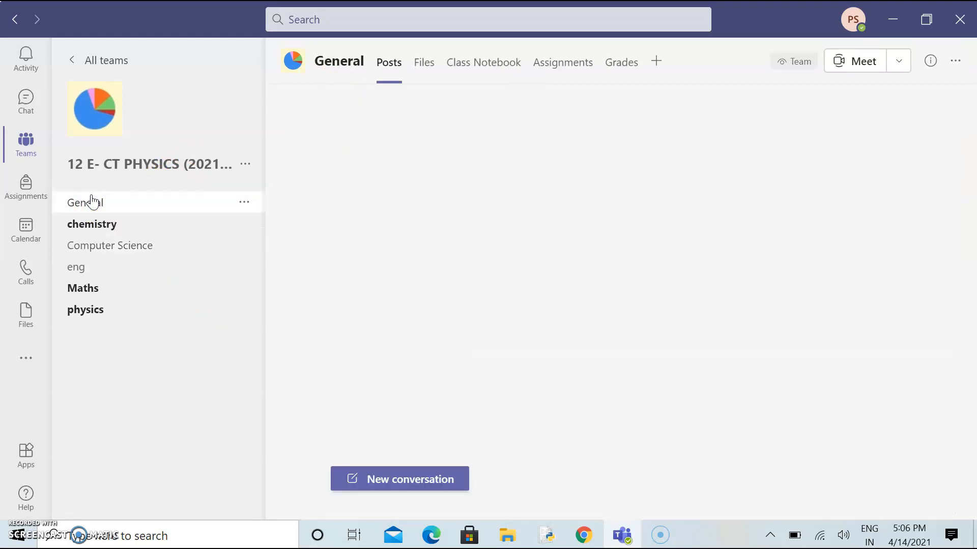
{"action": "left_click", "coordinate": [486, 64]}
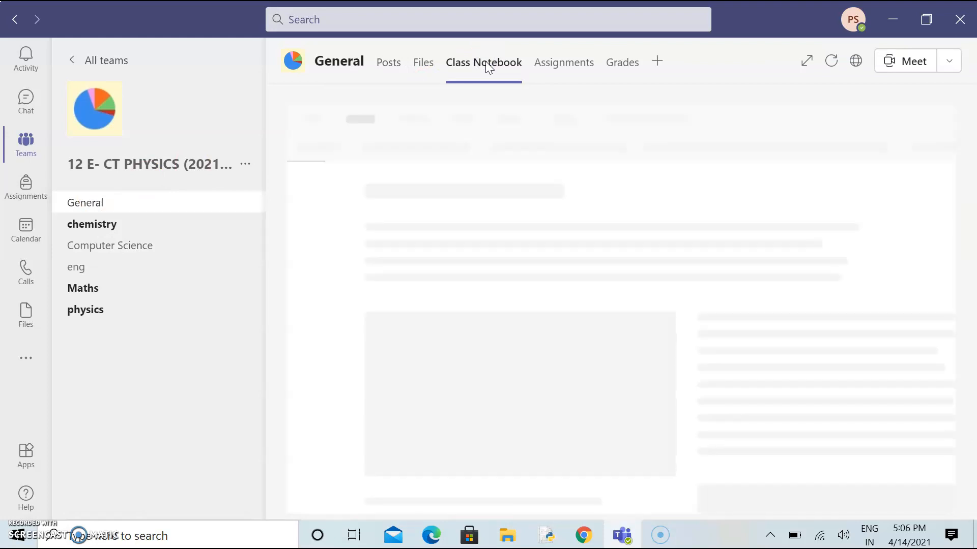
{"action": "left_click", "coordinate": [315, 211]}
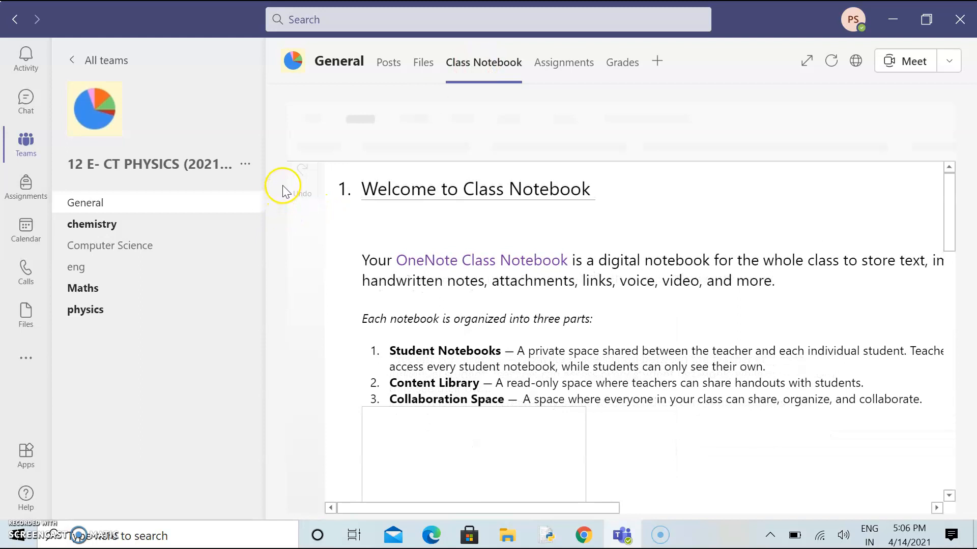
{"action": "left_click", "coordinate": [306, 218]}
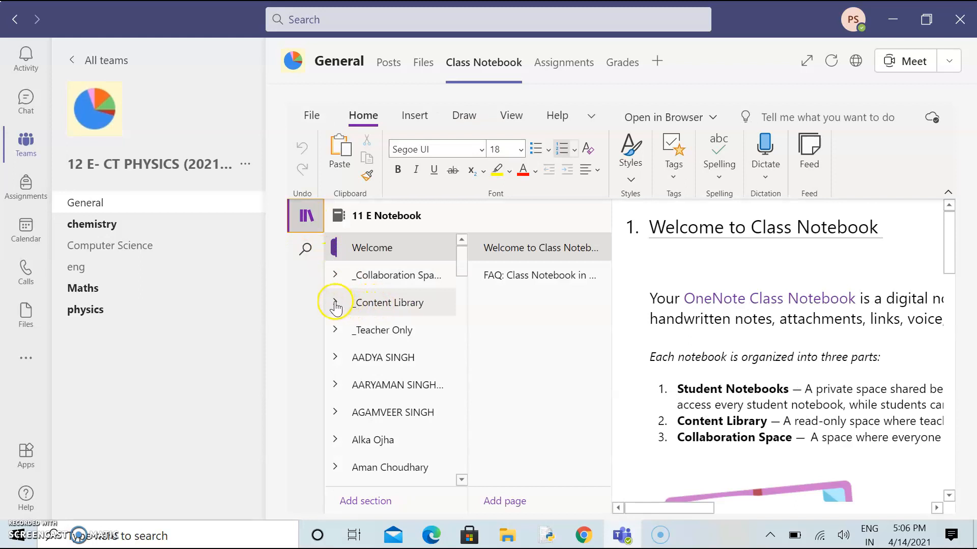
{"action": "left_click", "coordinate": [336, 276]}
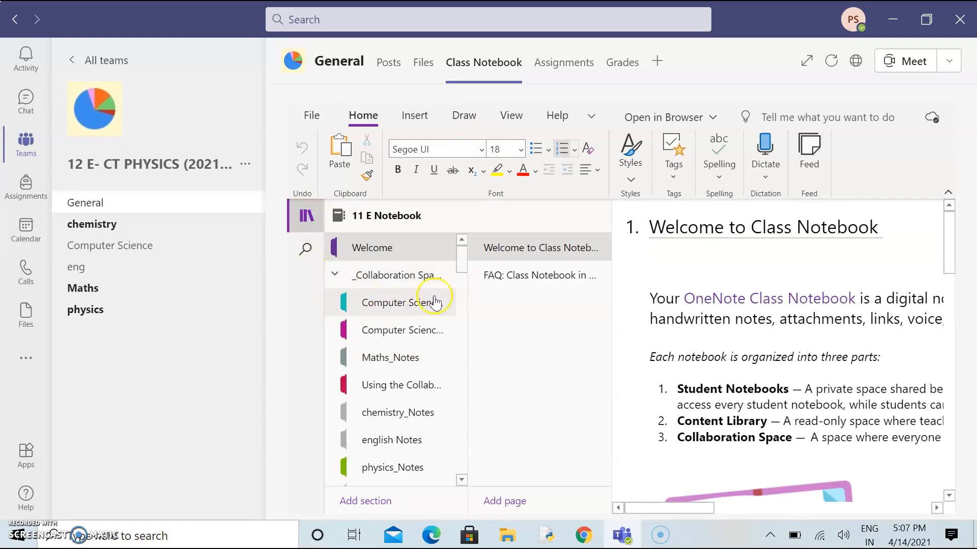
{"action": "scroll", "coordinate": [462, 274], "scroll_direction": "down", "scroll_amount": 3}
{"action": "scroll", "coordinate": [463, 275], "scroll_direction": "up", "scroll_amount": 2}
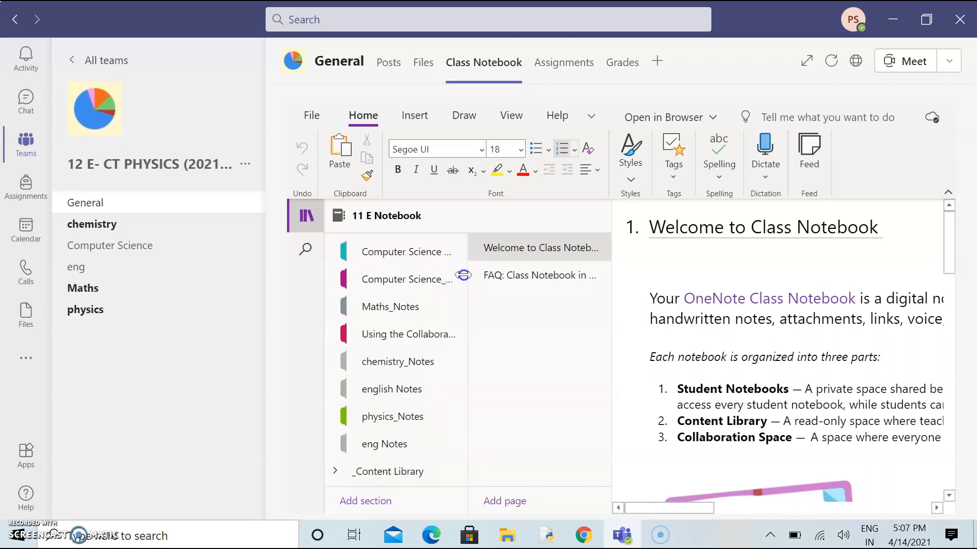
Create a page titled "This is testing" in the first Computer Science section of the _Collaboration Space.
{"action": "left_click", "coordinate": [402, 279]}
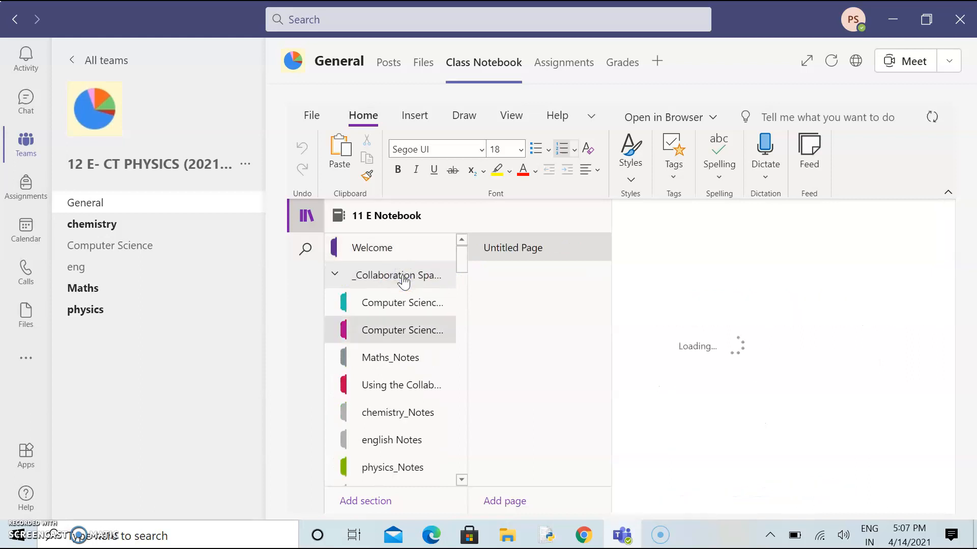
{"action": "left_click", "coordinate": [402, 304]}
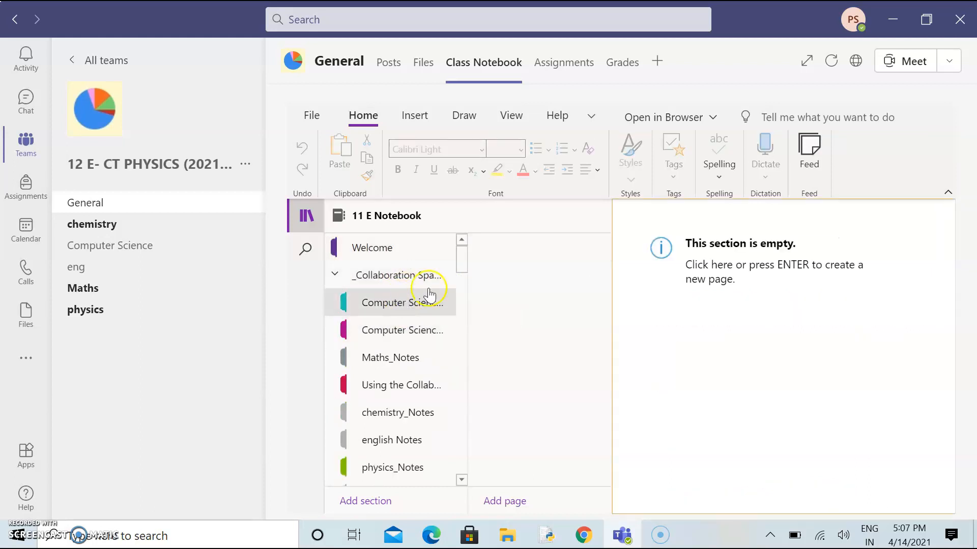
{"action": "left_click", "coordinate": [415, 308]}
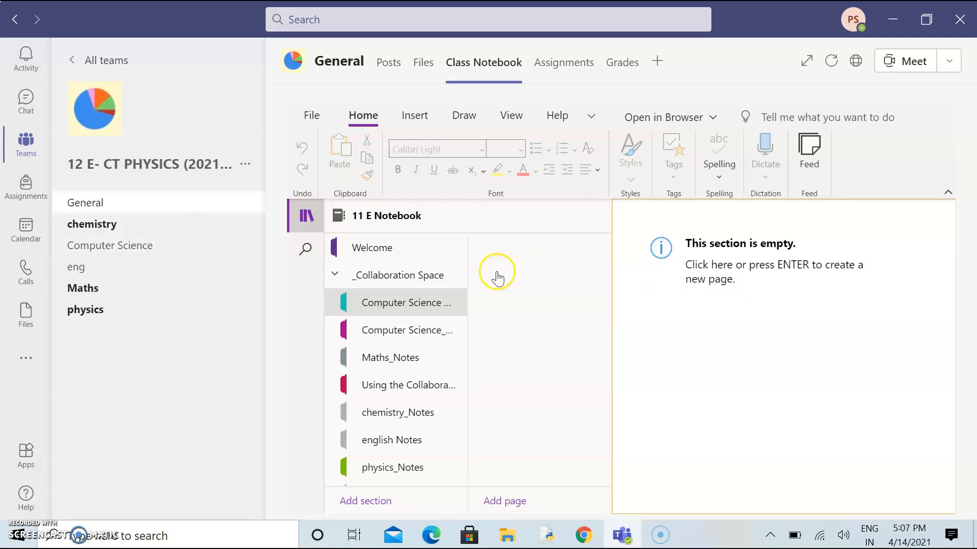
{"action": "left_click", "coordinate": [703, 272]}
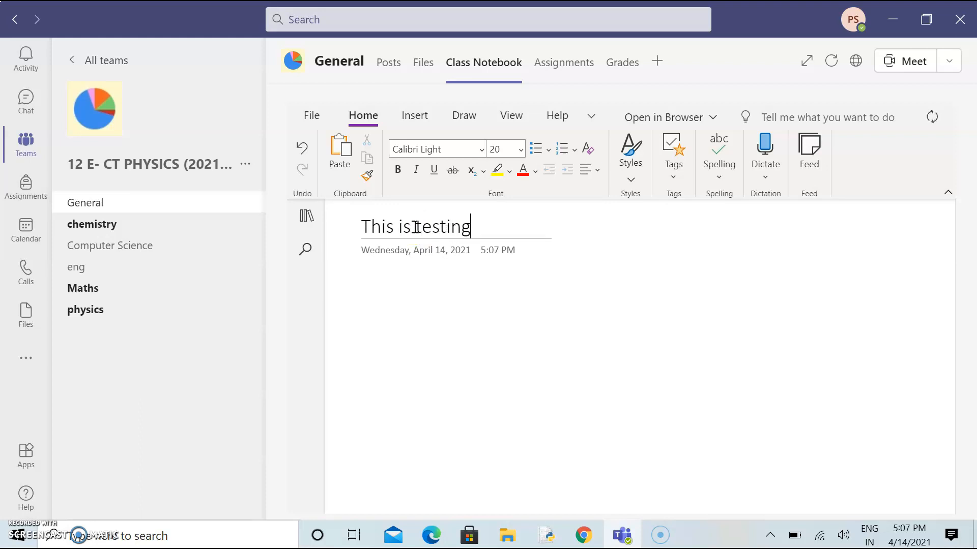
{"action": "left_click", "coordinate": [414, 319]}
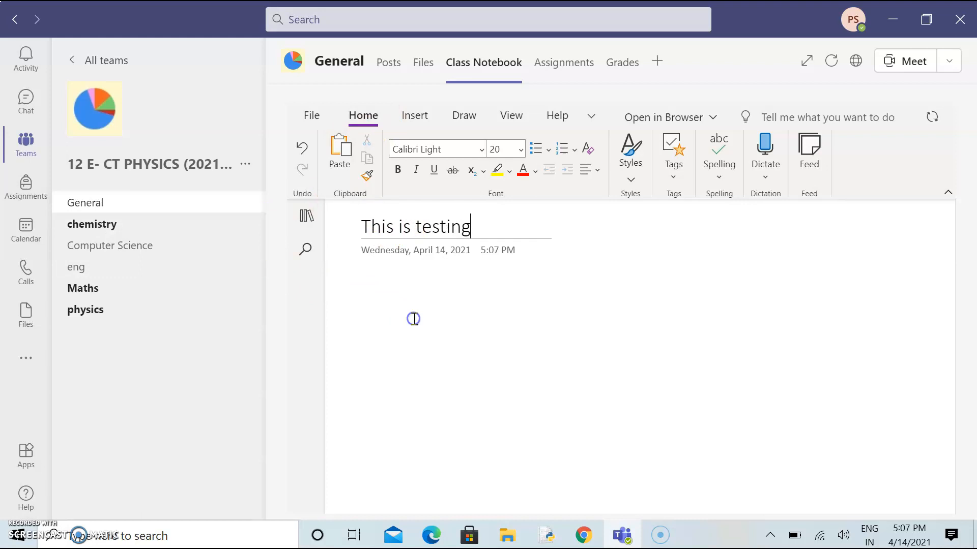
Check the Computer Science channel's Notes and its page list for the "This is testing" page.
{"action": "left_click", "coordinate": [125, 247]}
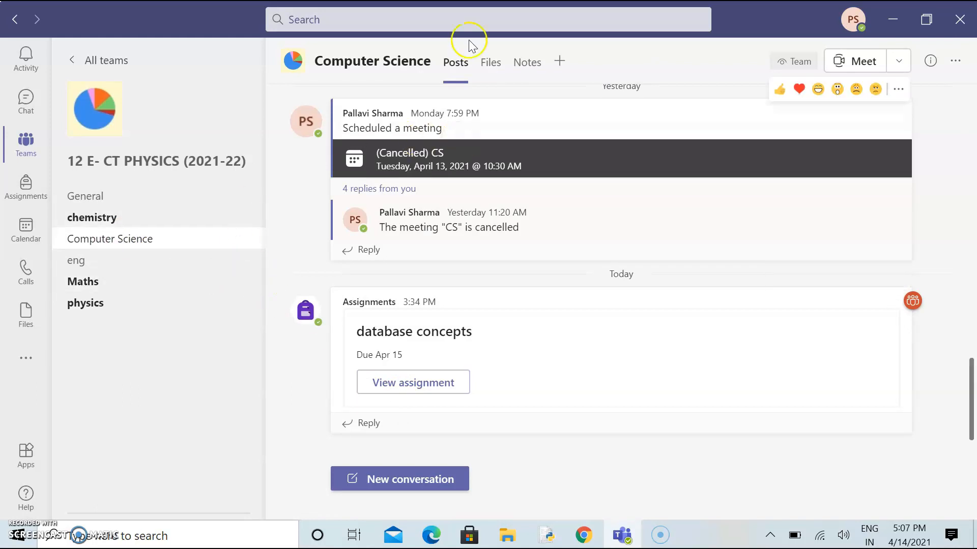
{"action": "left_click", "coordinate": [527, 65]}
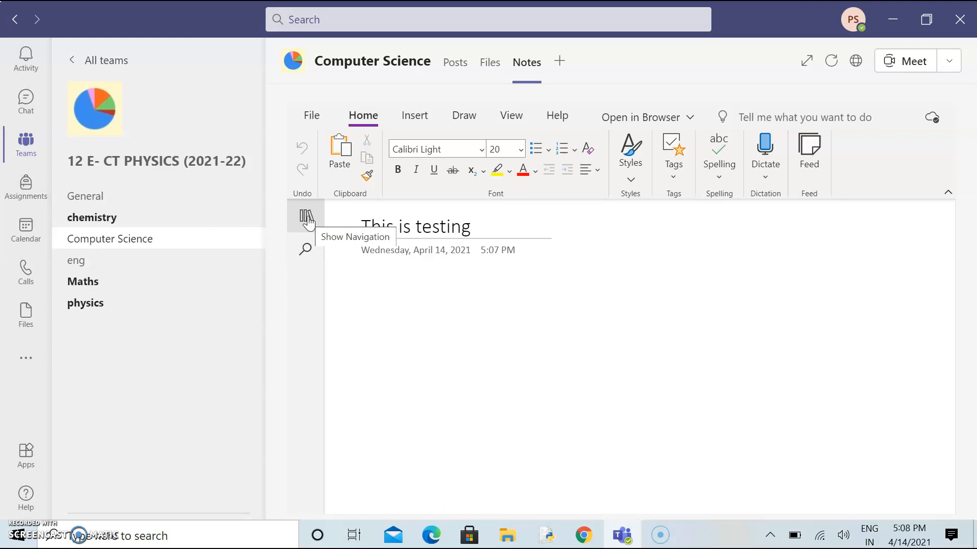
{"action": "left_click", "coordinate": [307, 220]}
{"action": "left_click", "coordinate": [402, 218]}
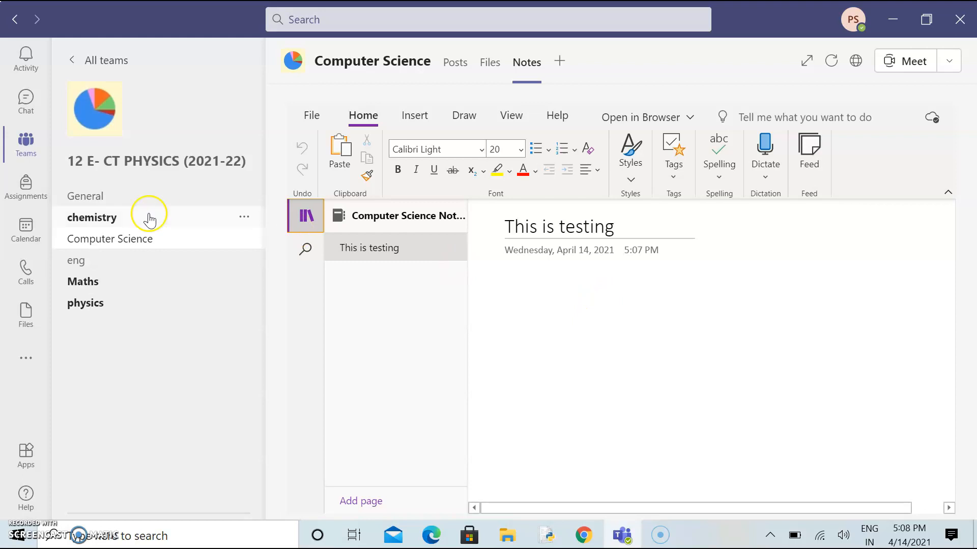
Reopen the General channel's Class Notebook and show its section navigation.
{"action": "left_click", "coordinate": [130, 203]}
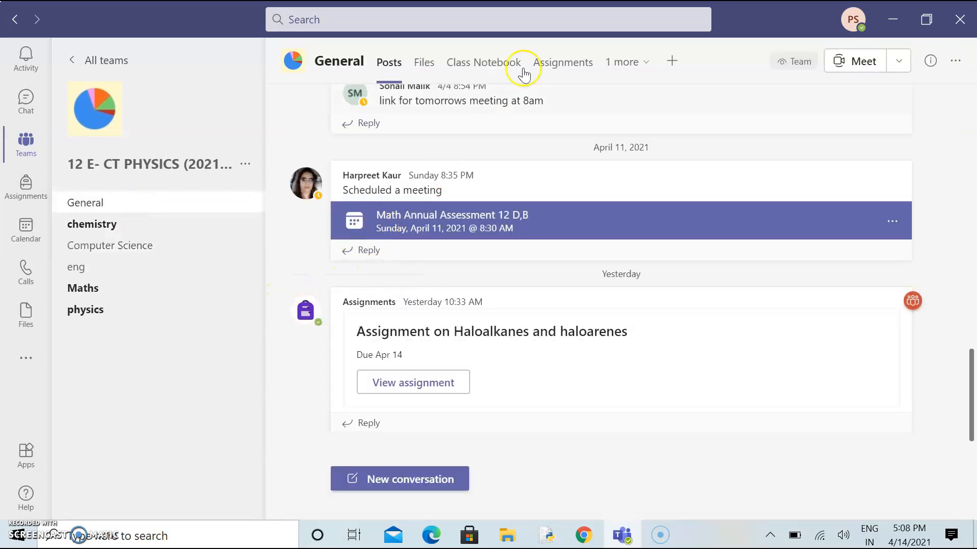
{"action": "left_click", "coordinate": [509, 62]}
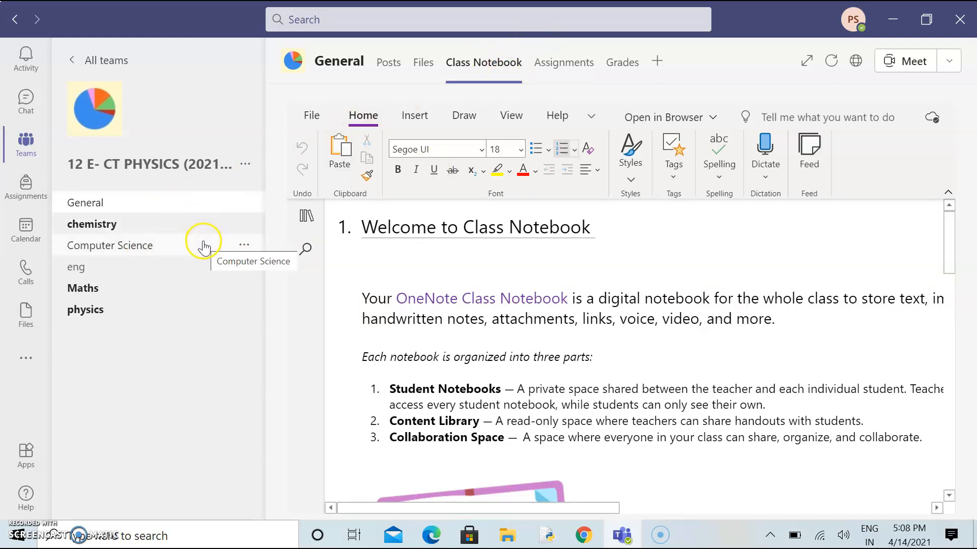
{"action": "left_click", "coordinate": [307, 217]}
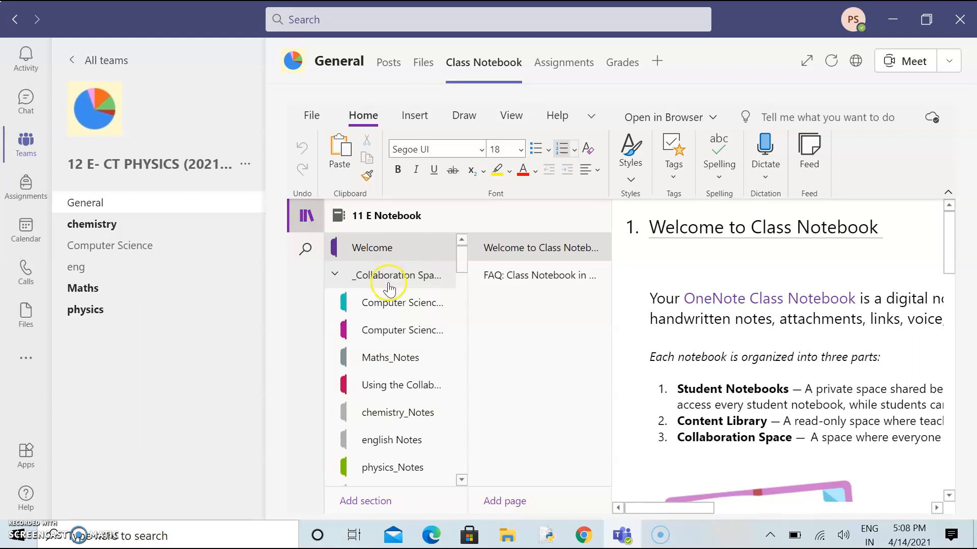
Add a second page titled "This is another day work" to the first Computer Science section of the _Collaboration Space.
{"action": "left_click", "coordinate": [392, 303]}
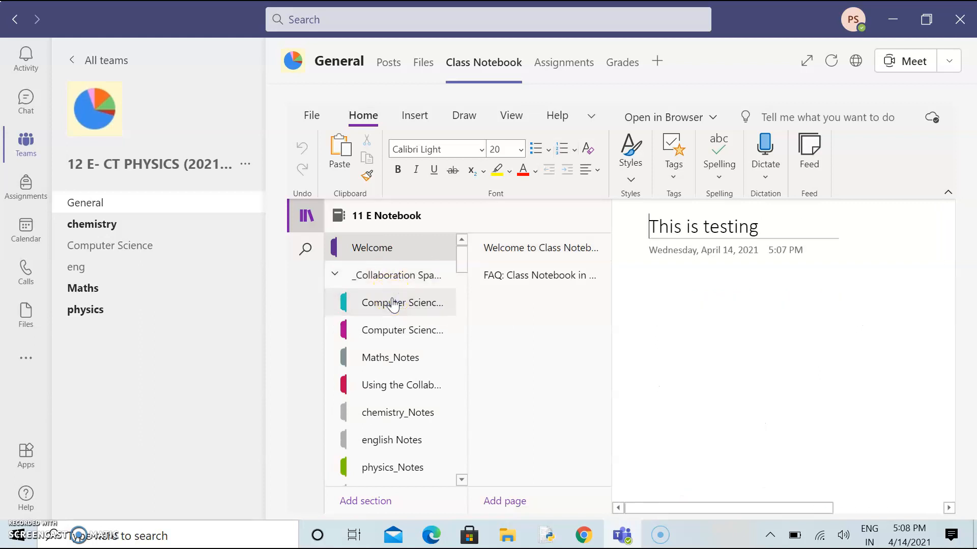
{"action": "left_click", "coordinate": [508, 501]}
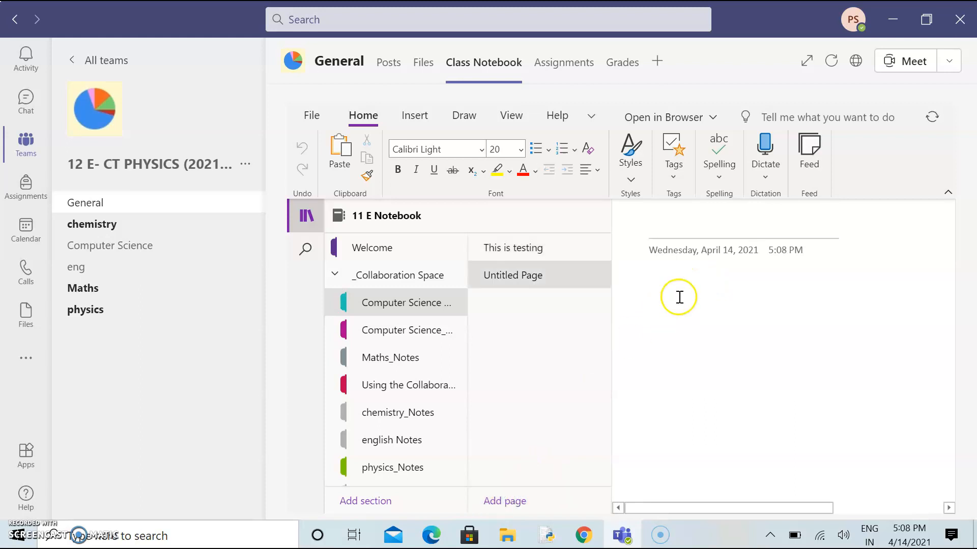
{"action": "type", "text": "this is"}
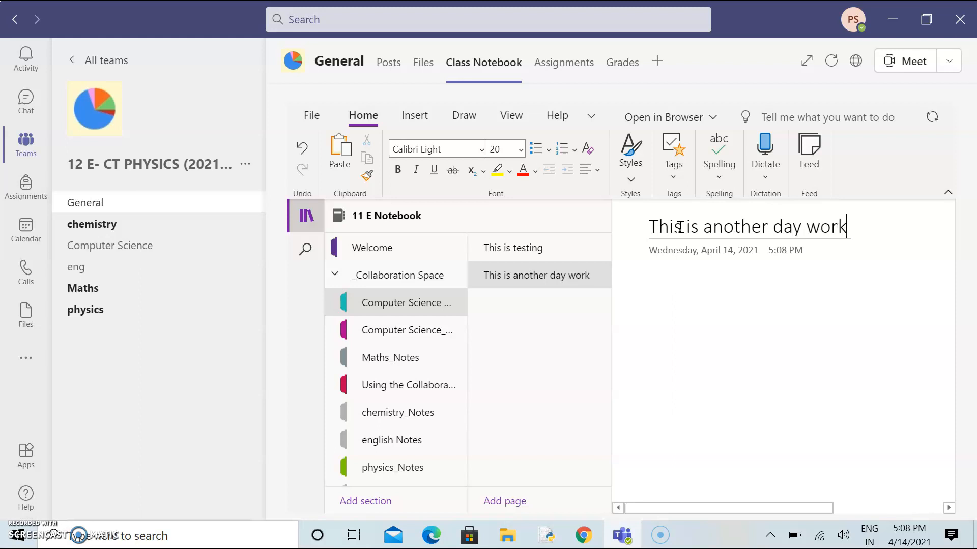
Insert the registered trademark symbol (®) in the body of the "This is another day work" page.
{"action": "left_click", "coordinate": [681, 314]}
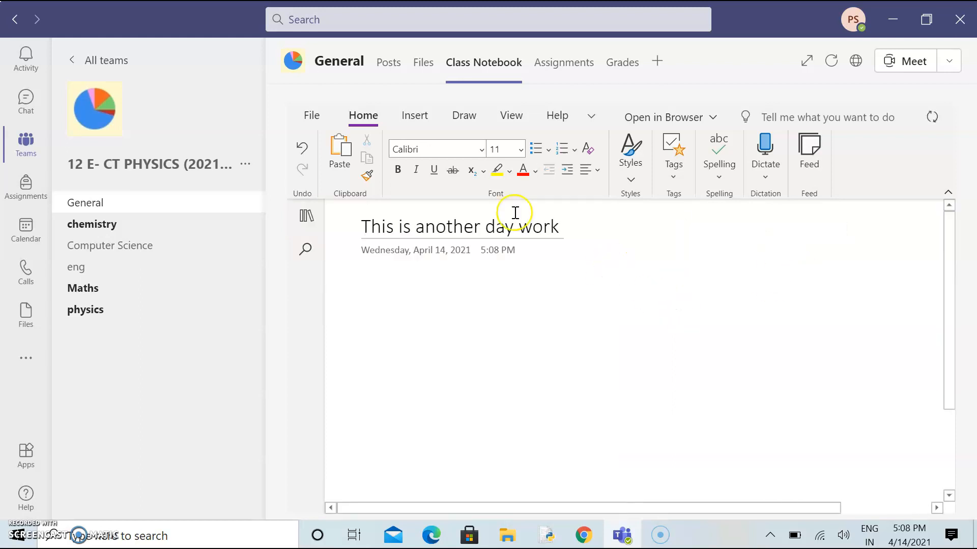
{"action": "left_click", "coordinate": [415, 117]}
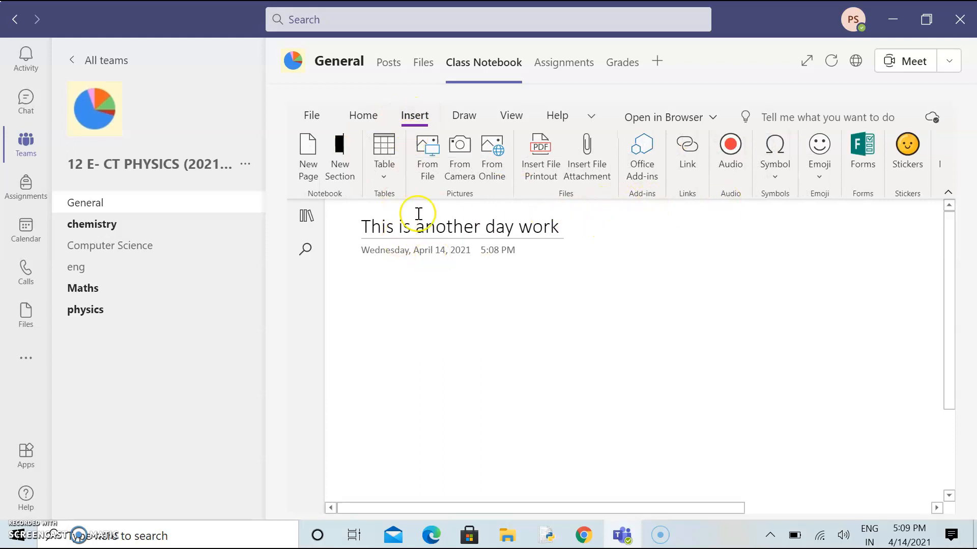
{"action": "left_click", "coordinate": [775, 178]}
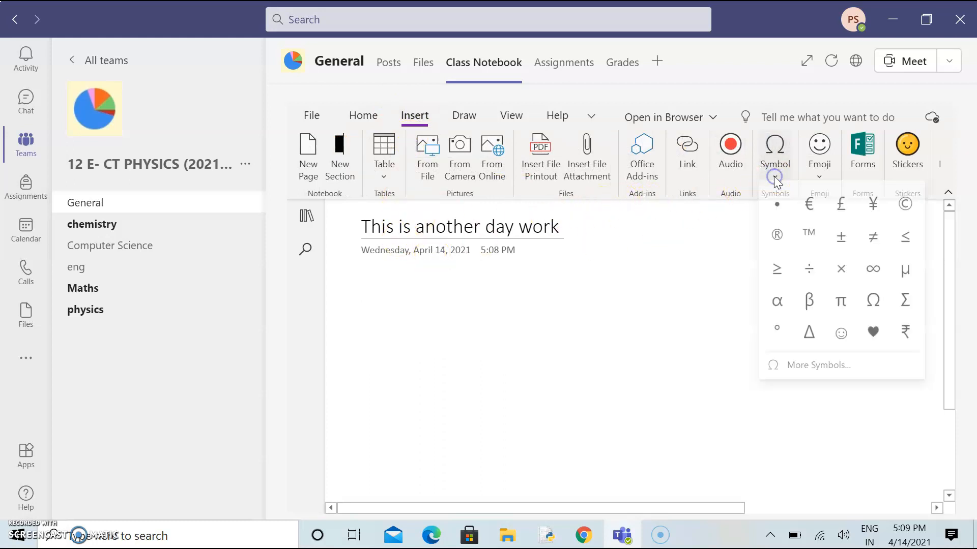
{"action": "left_click", "coordinate": [775, 242]}
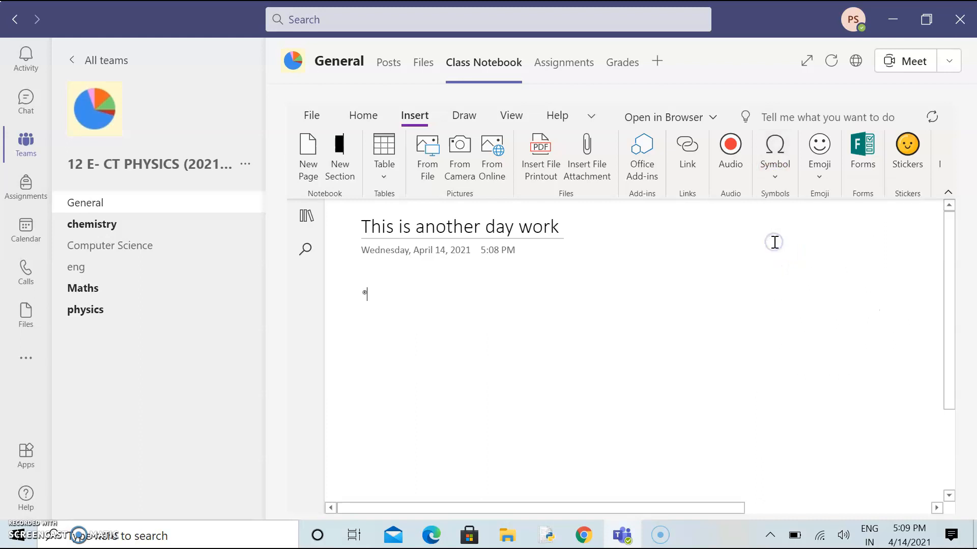
Open the "This is another day work" page from the Computer Science channel's Notes.
{"action": "left_click", "coordinate": [116, 246]}
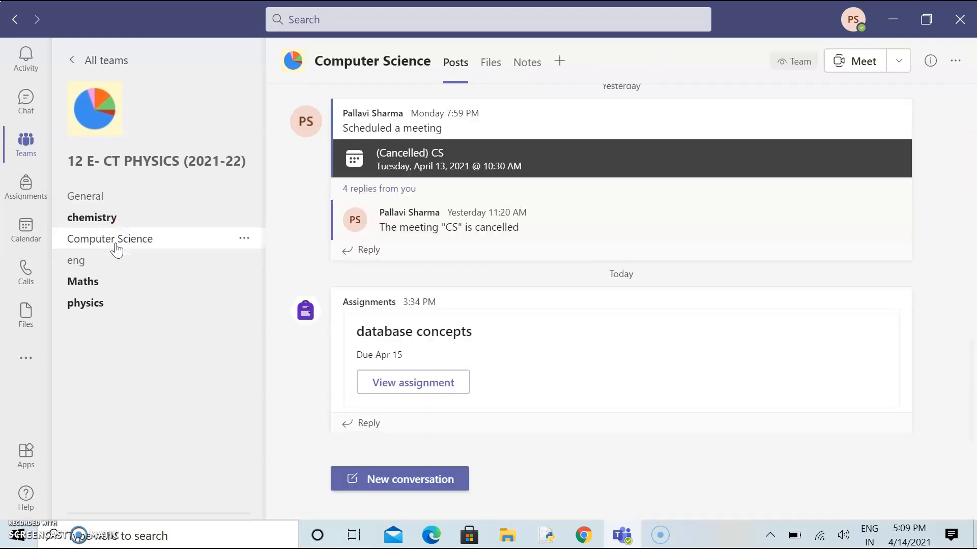
{"action": "left_click", "coordinate": [526, 62]}
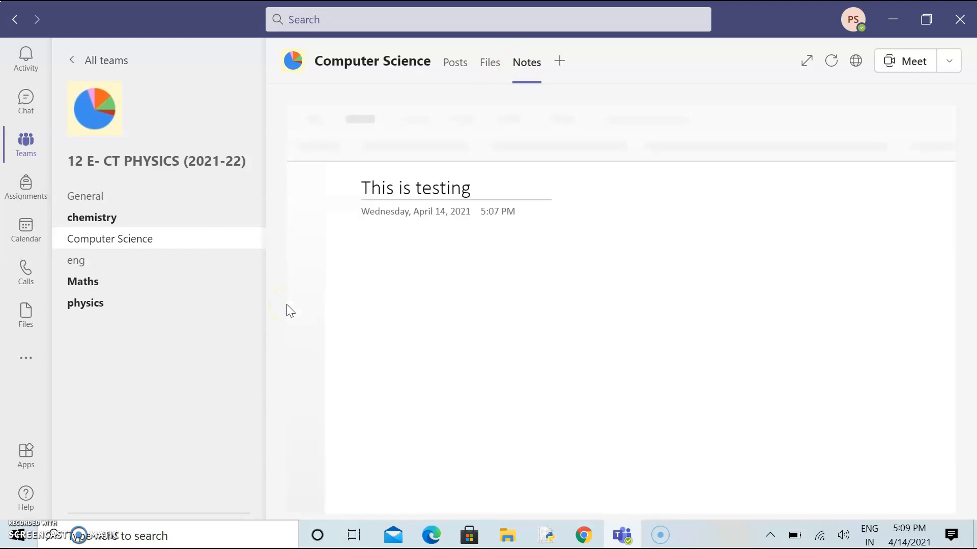
{"action": "left_click", "coordinate": [306, 216]}
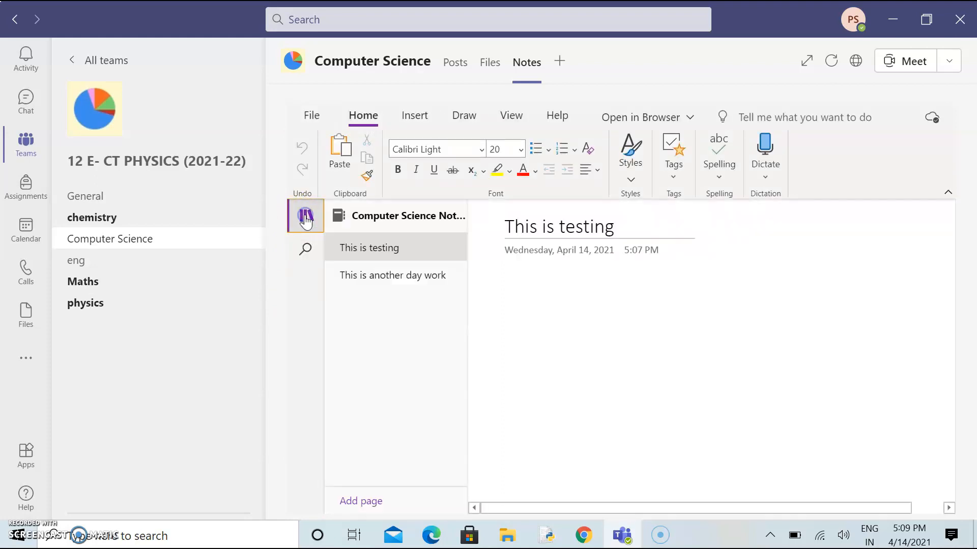
{"action": "left_click", "coordinate": [394, 276]}
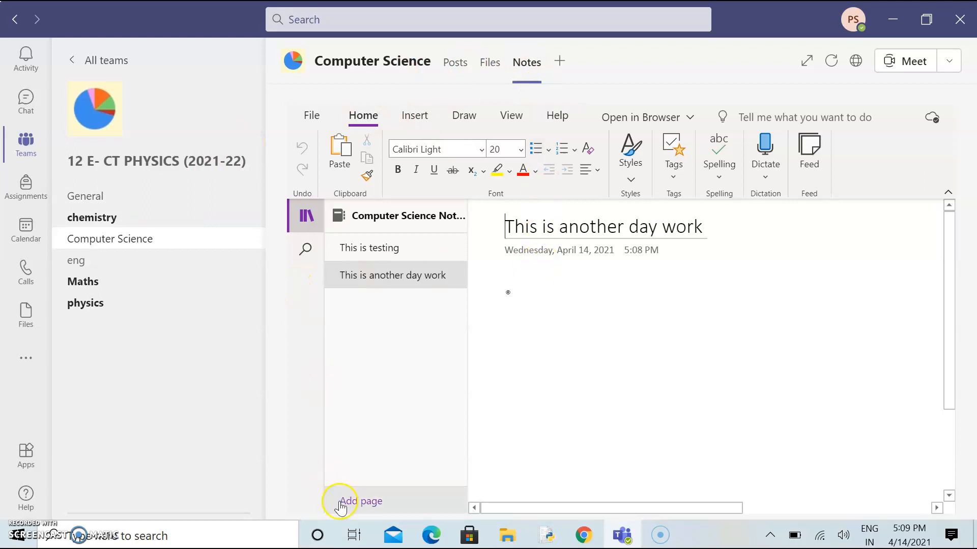
Add a page titled "This is third day word" to the Computer Science channel's notes.
{"action": "left_click", "coordinate": [367, 502]}
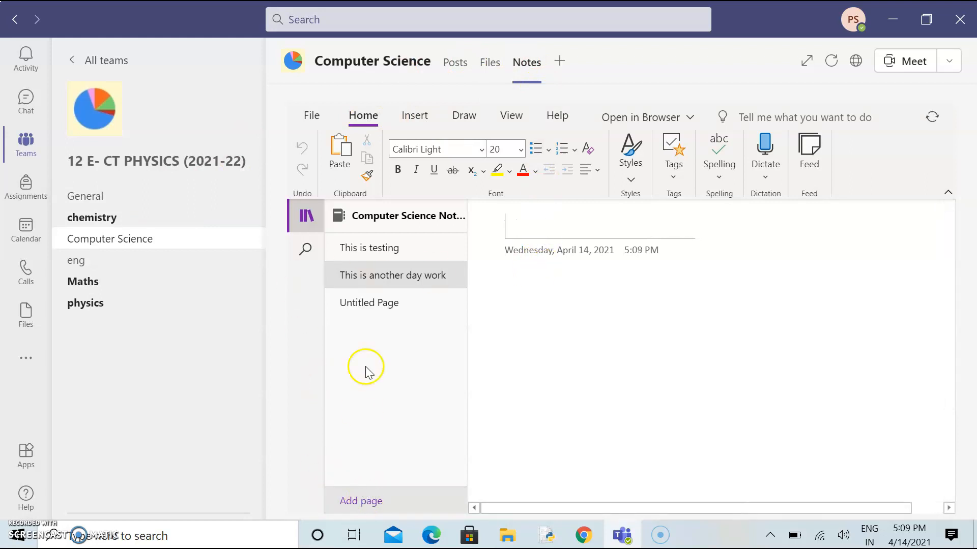
{"action": "type", "text": "this is"}
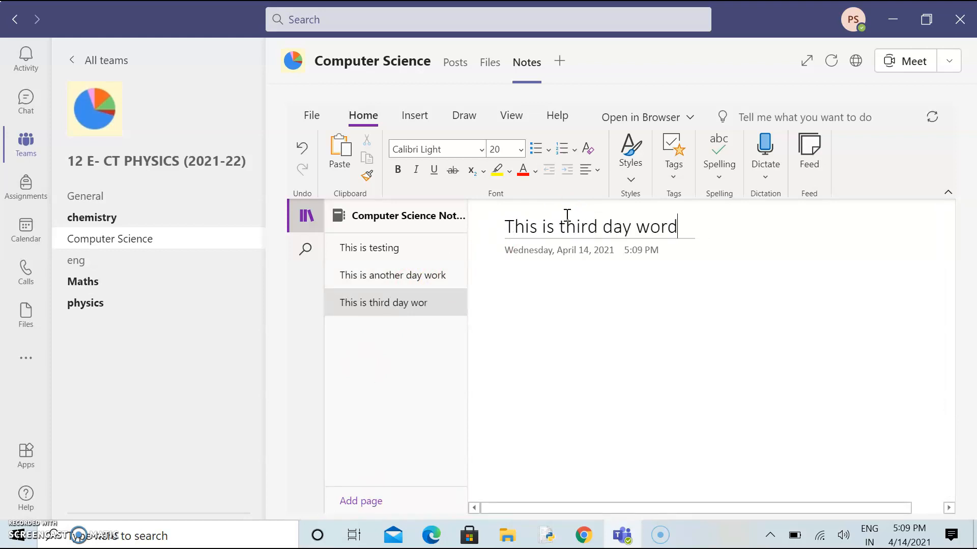
Insert the beta symbol (β) in the body of the "This is third day word" page.
{"action": "left_click", "coordinate": [604, 324]}
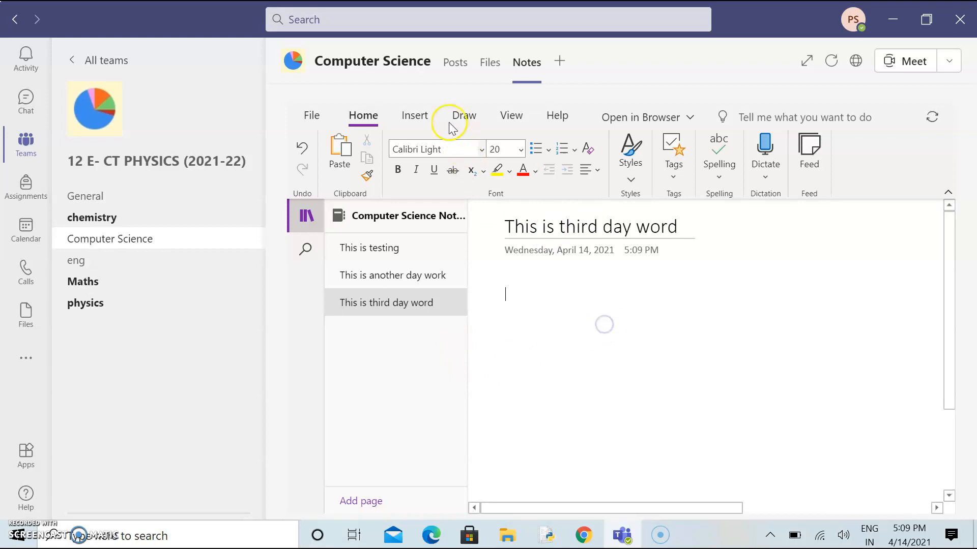
{"action": "left_click", "coordinate": [417, 117]}
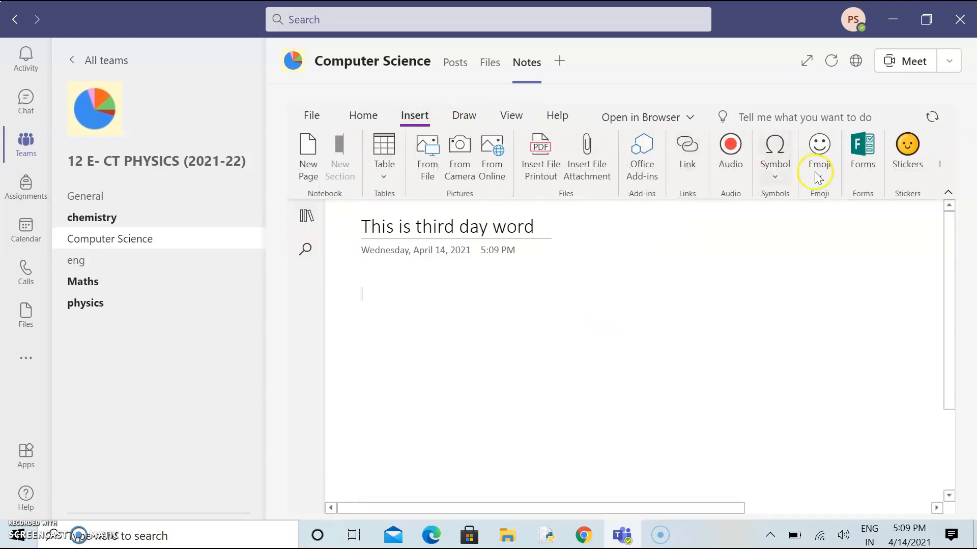
{"action": "left_click", "coordinate": [776, 177]}
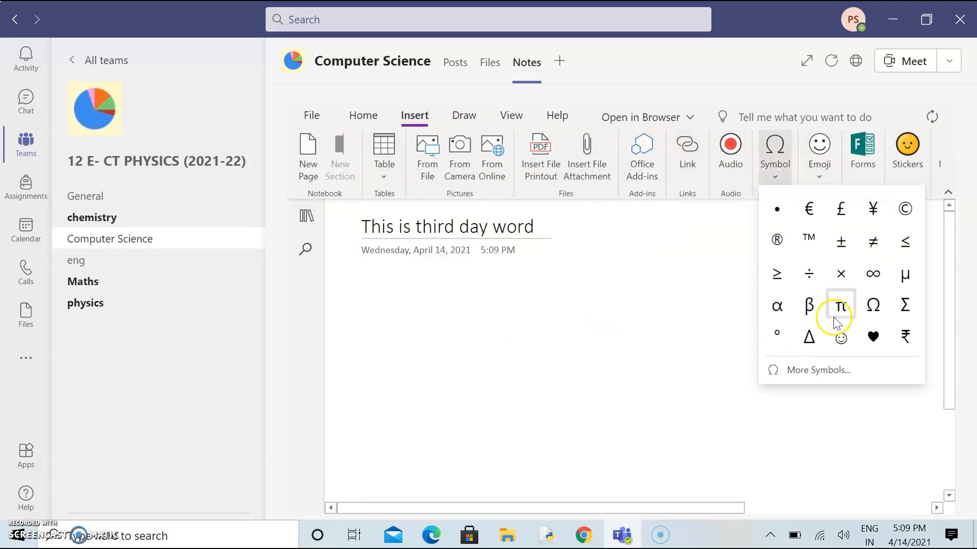
{"action": "left_click", "coordinate": [809, 305]}
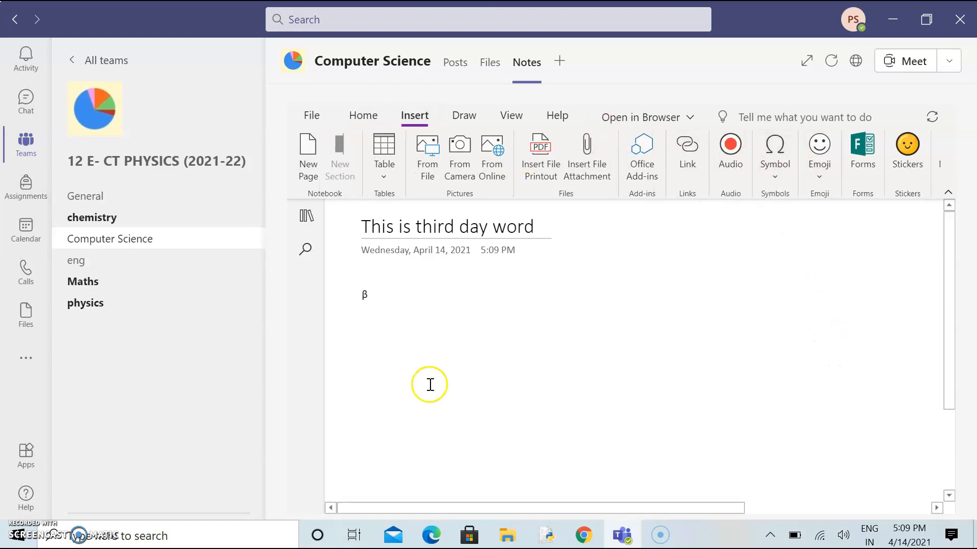
Open the "This is third day word" page in the General channel's Class Notebook, under the _Collaboration Space's first Computer Science section.
{"action": "left_click", "coordinate": [111, 200]}
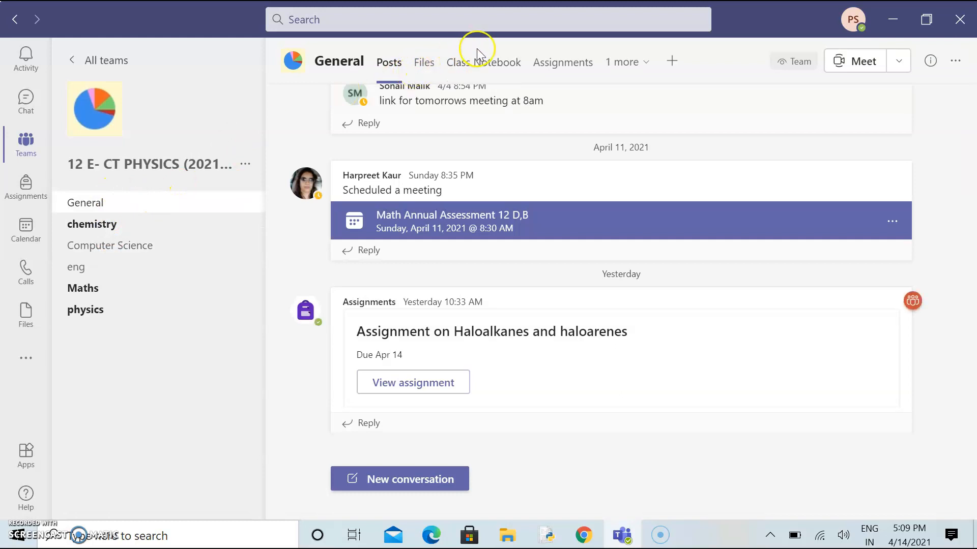
{"action": "left_click", "coordinate": [477, 63]}
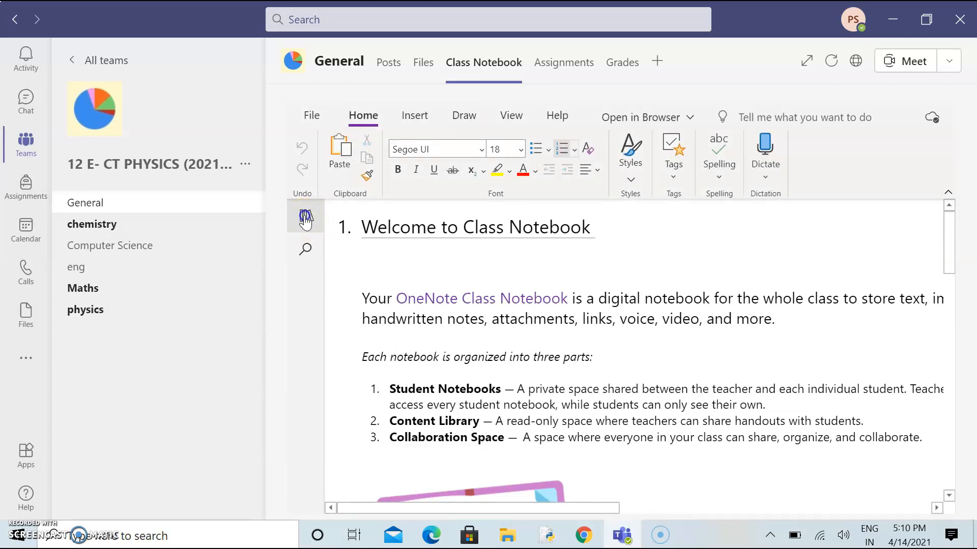
{"action": "left_click", "coordinate": [305, 217]}
{"action": "left_click", "coordinate": [404, 278]}
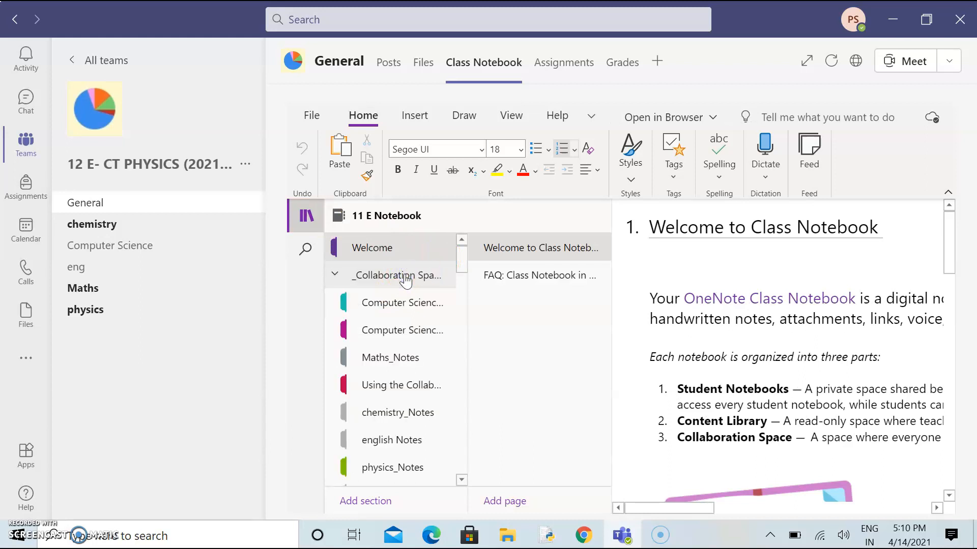
{"action": "left_click", "coordinate": [403, 304]}
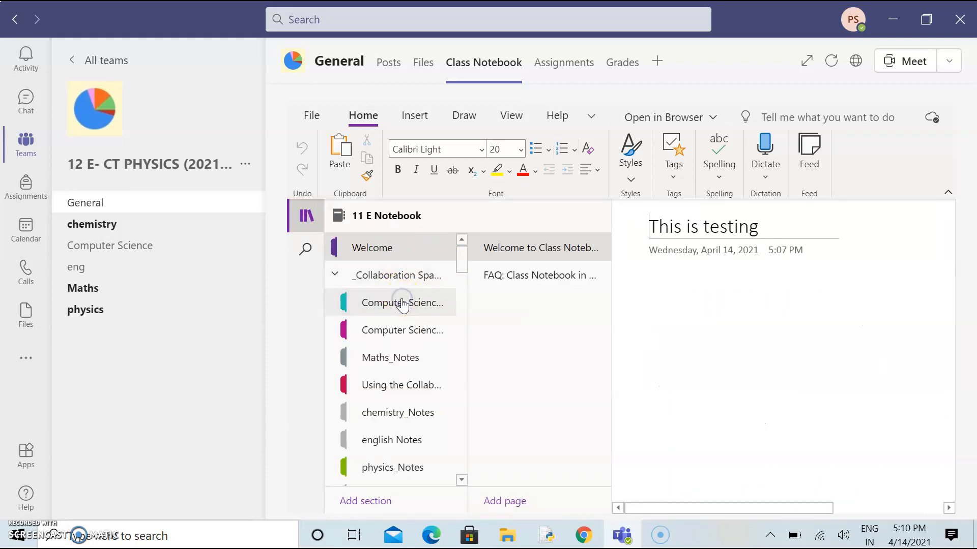
{"action": "left_click", "coordinate": [562, 304]}
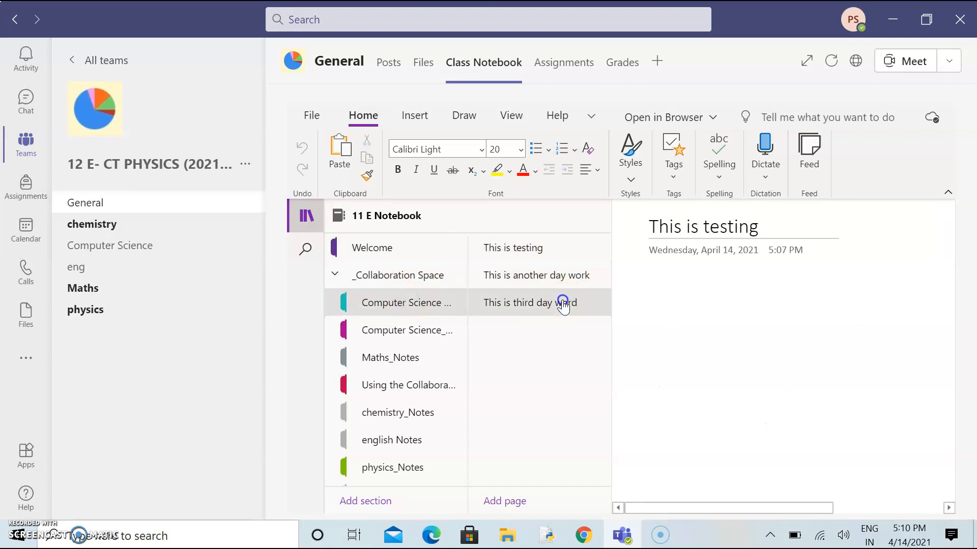